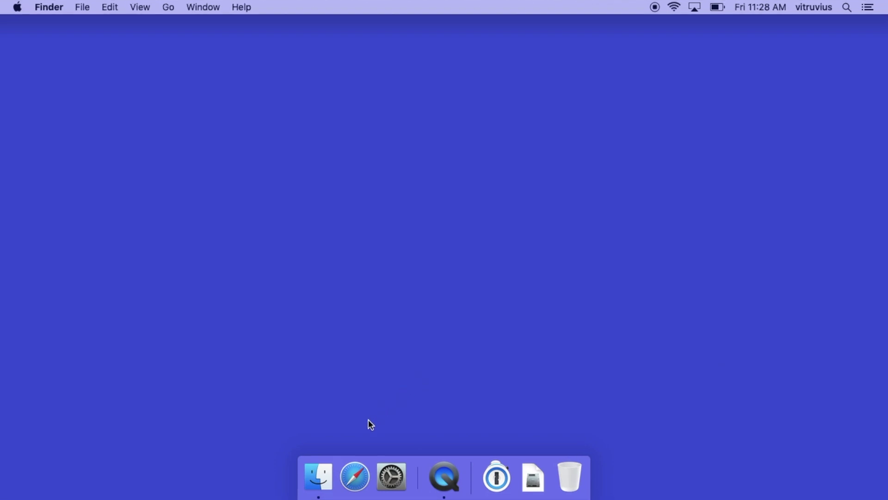
- Go to openscad.org in Safari and download the OpenSCAD 2019.05 macOS dmg from its downloads page
{"action": "left_click", "coordinate": [349, 475]}
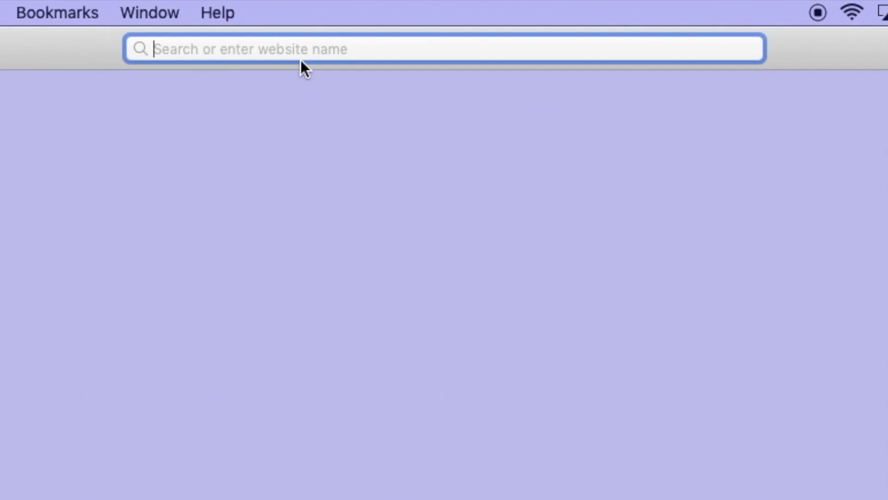
{"action": "type", "text": "ope"}
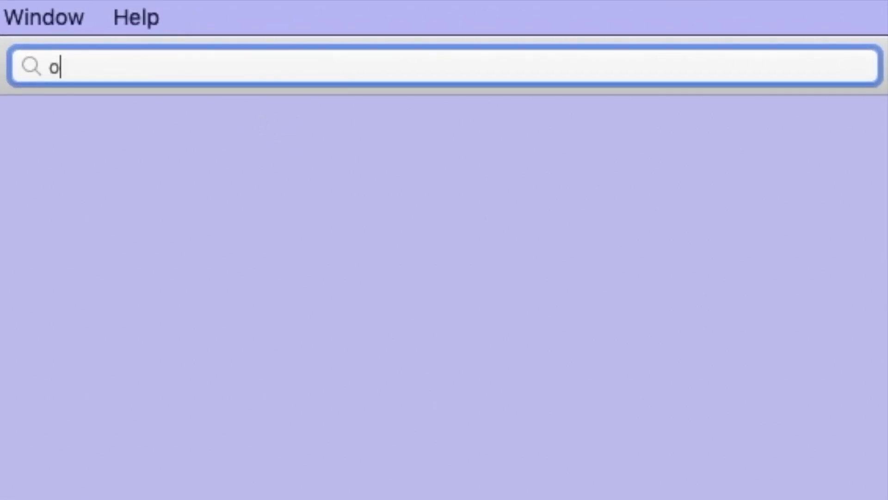
{"action": "type", "text": "nscad"}
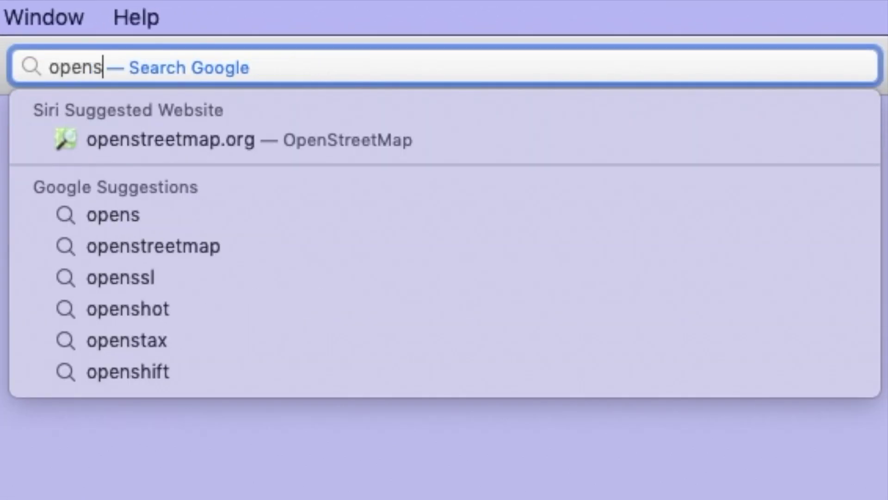
{"action": "type", "text": ".org"}
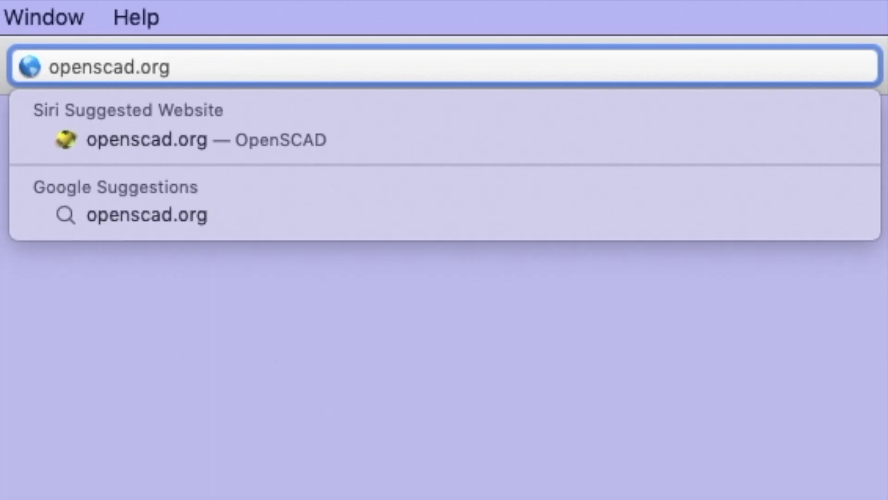
{"action": "key", "text": "Return"}
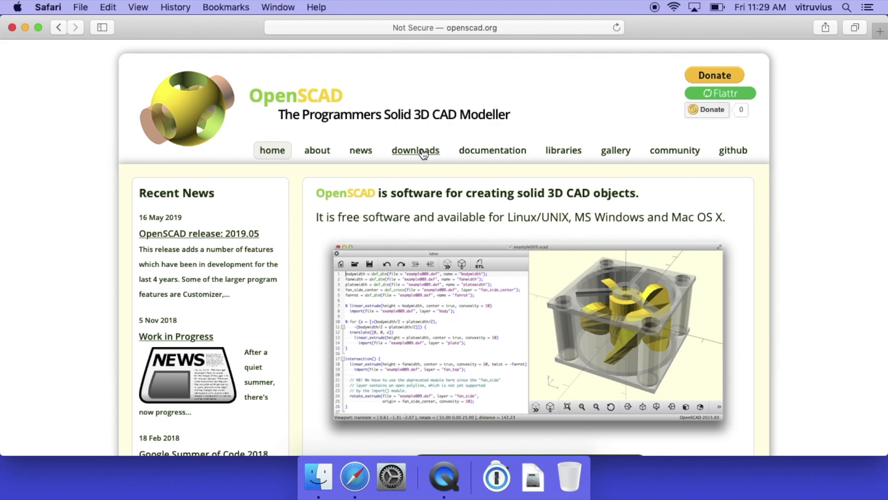
{"action": "left_click", "coordinate": [423, 154]}
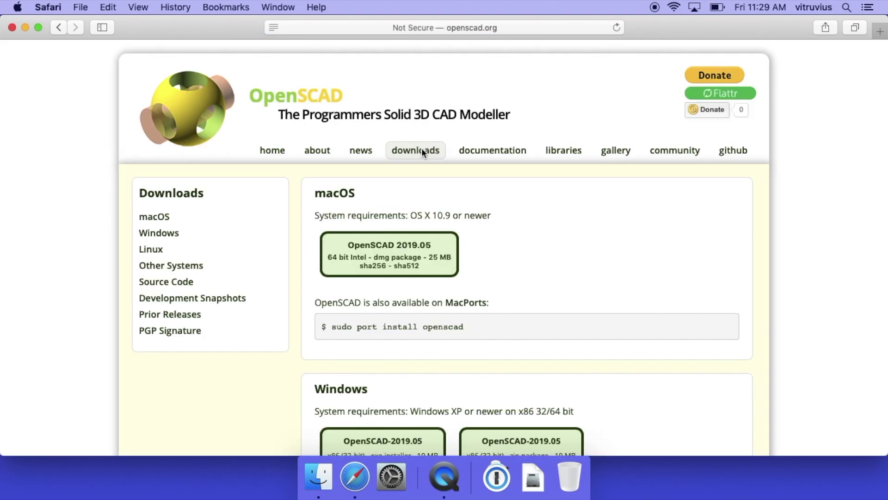
{"action": "left_click", "coordinate": [388, 259]}
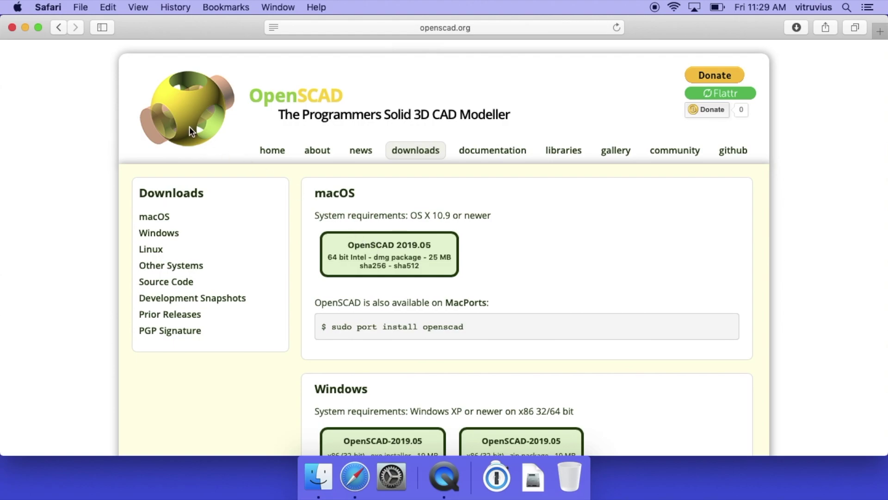
- Quit Safari and mount OpenSCAD-2019.05.dmg from the Downloads stack in the Dock
{"action": "left_click", "coordinate": [57, 6]}
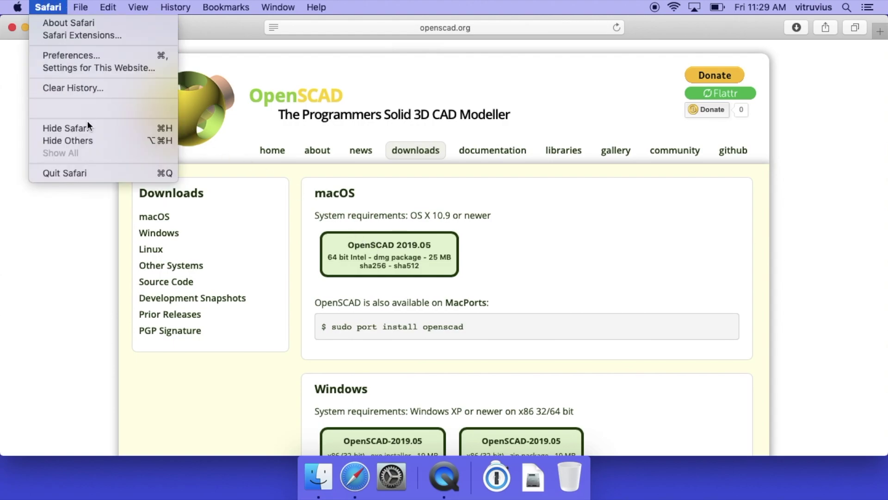
{"action": "left_click", "coordinate": [83, 171]}
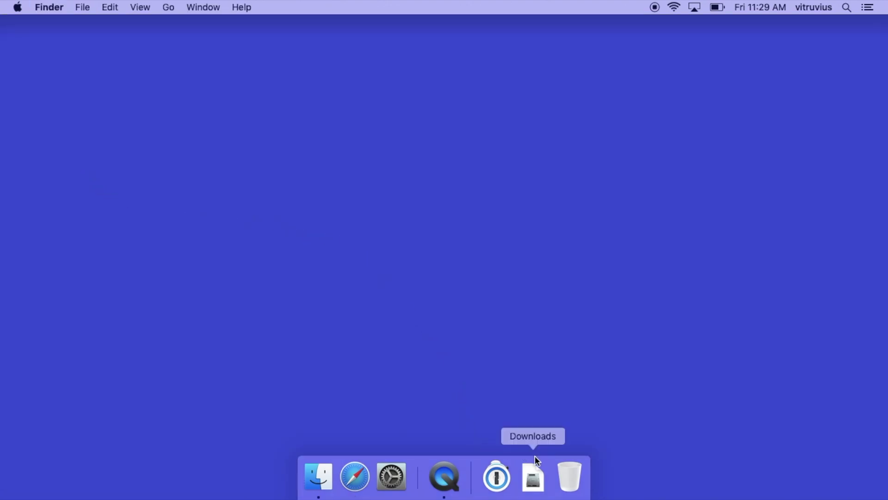
{"action": "left_click", "coordinate": [531, 470]}
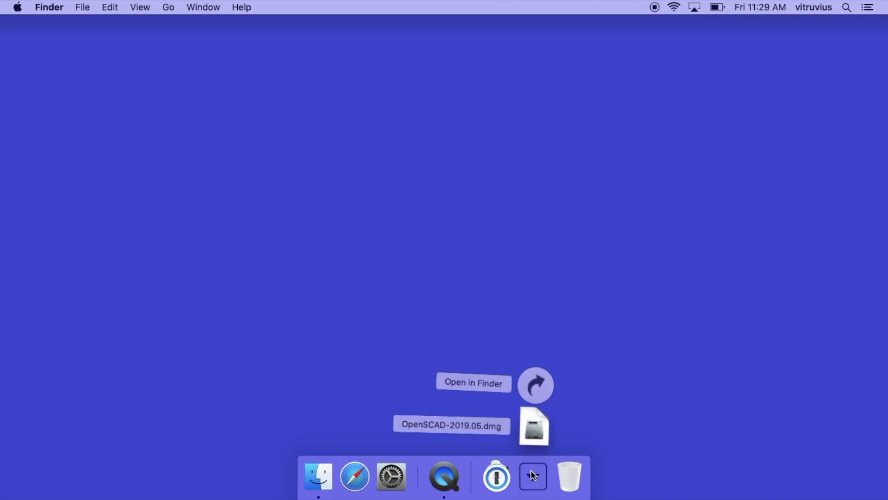
{"action": "left_click", "coordinate": [530, 428]}
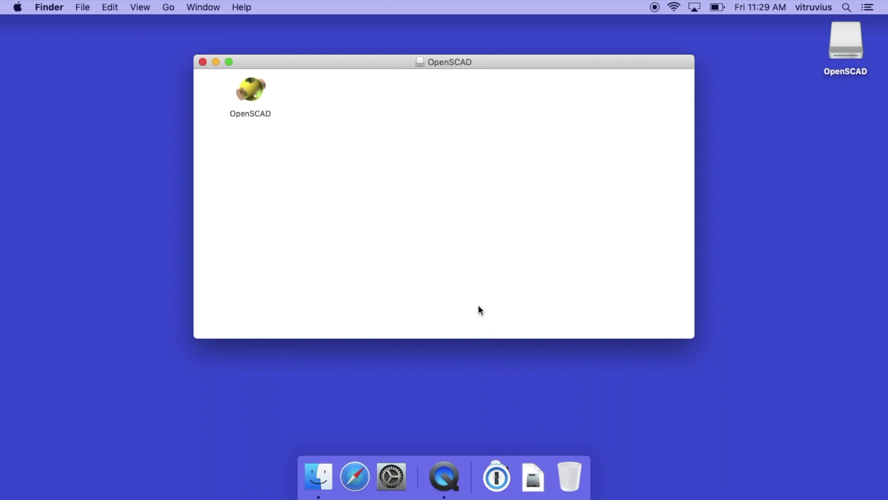
- Place a new Applications window beside the OpenSCAD volume and drag the OpenSCAD app into Applications
{"action": "left_click", "coordinate": [83, 8]}
{"action": "left_click", "coordinate": [88, 27]}
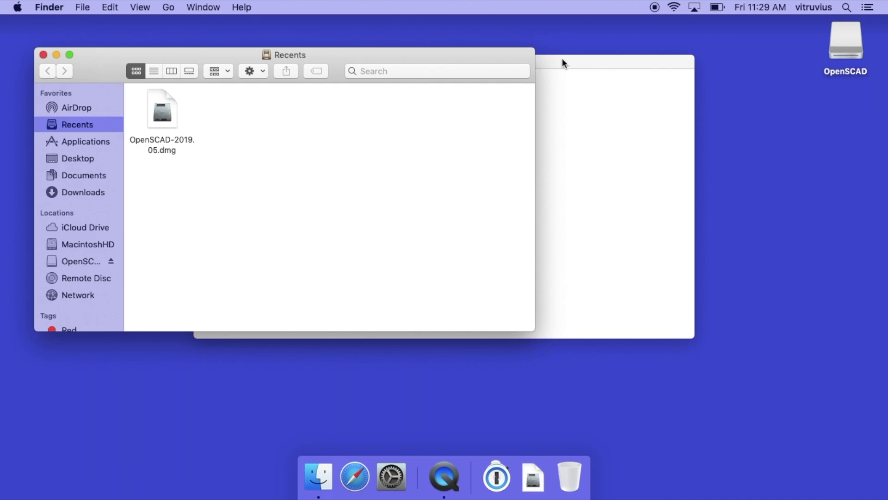
{"action": "left_click_drag", "start_coordinate": [563, 59], "coordinate": [884, 60]}
{"action": "left_click_drag", "start_coordinate": [704, 63], "coordinate": [730, 58]}
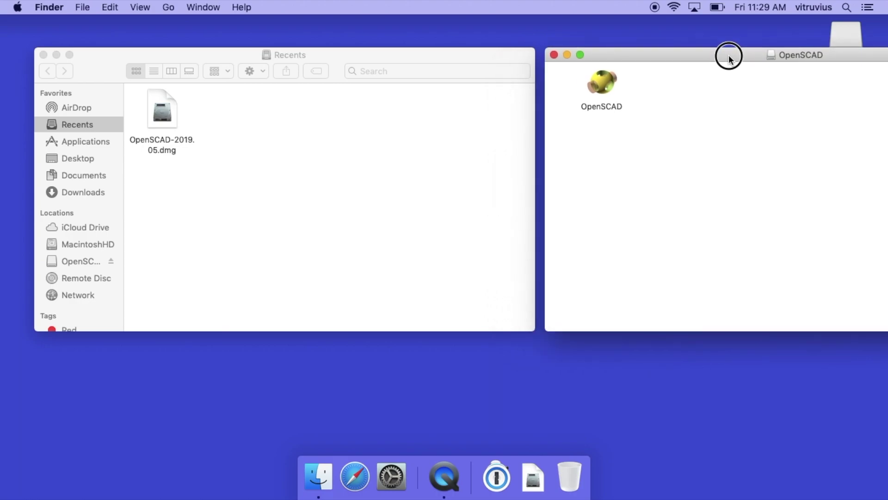
{"action": "left_click", "coordinate": [97, 136]}
{"action": "left_click", "coordinate": [92, 140]}
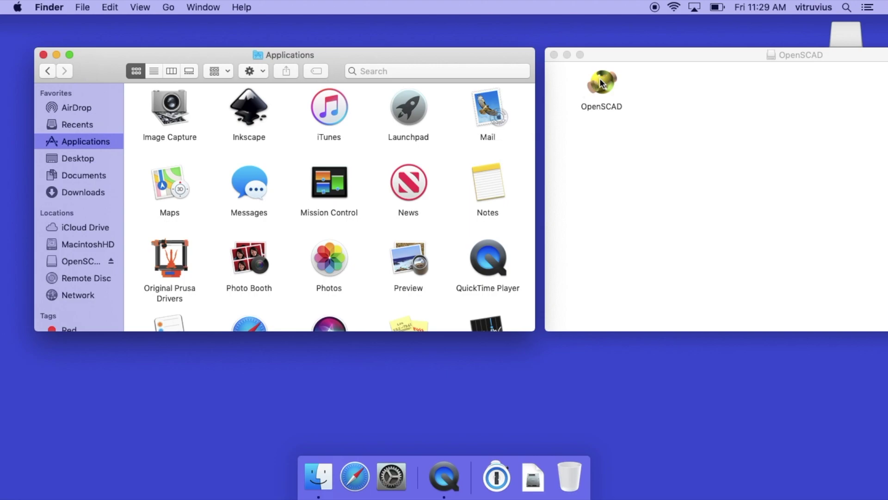
{"action": "left_click_drag", "start_coordinate": [602, 82], "coordinate": [285, 152]}
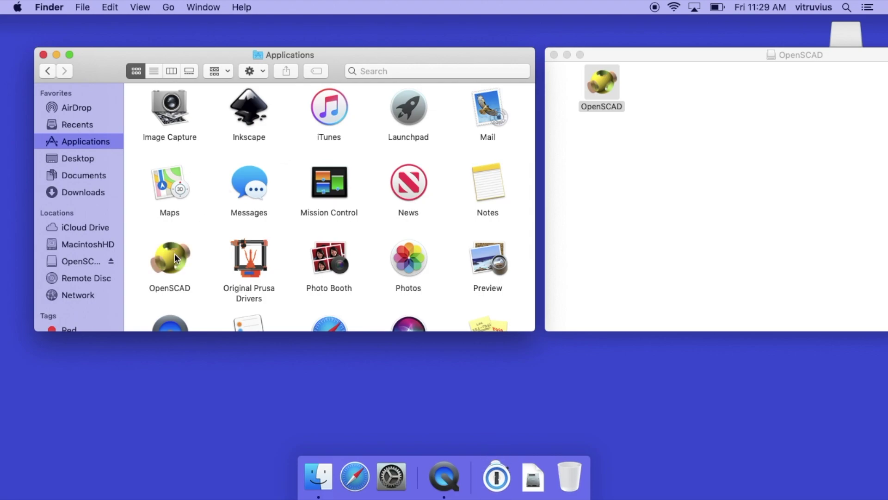
- Try launching OpenSCAD, dismiss the unverified-developer warning, and bring up its context menu
{"action": "double_click", "coordinate": [174, 254]}
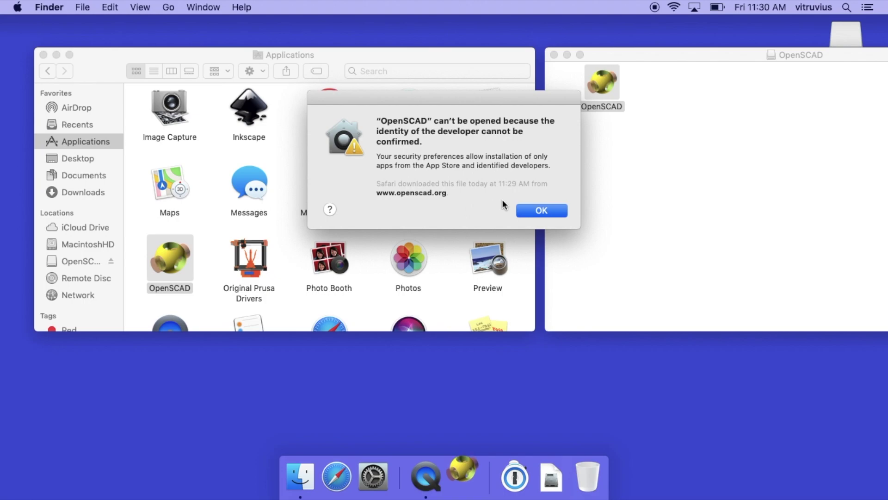
{"action": "left_click", "coordinate": [536, 212]}
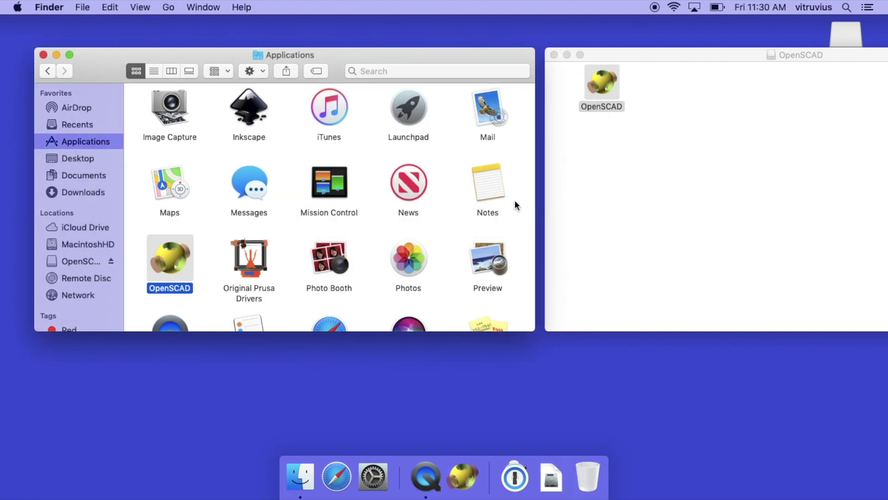
{"action": "right_click", "coordinate": [181, 252]}
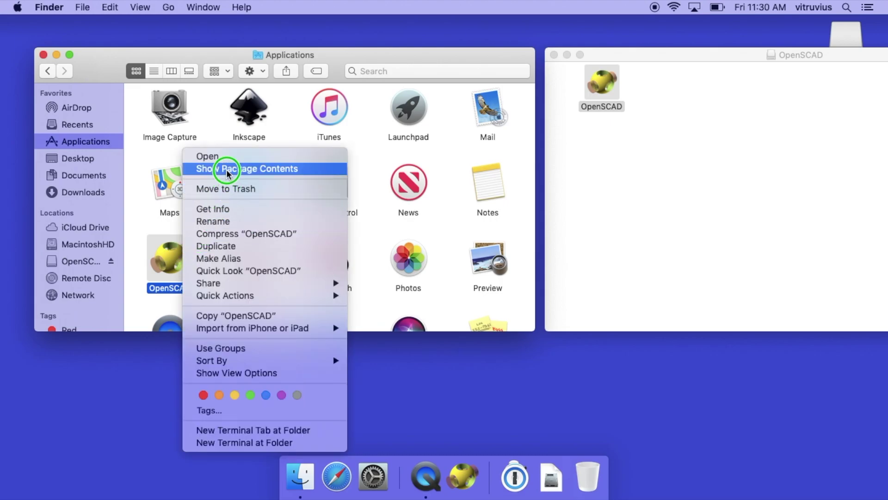
- Open OpenSCAD from the context menu and confirm Open in the Gatekeeper dialog
{"action": "left_click", "coordinate": [221, 155]}
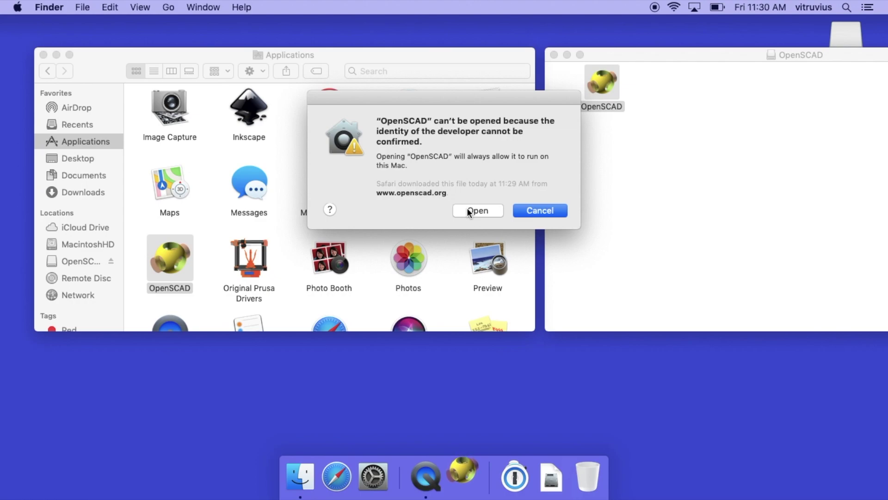
{"action": "left_click", "coordinate": [468, 210]}
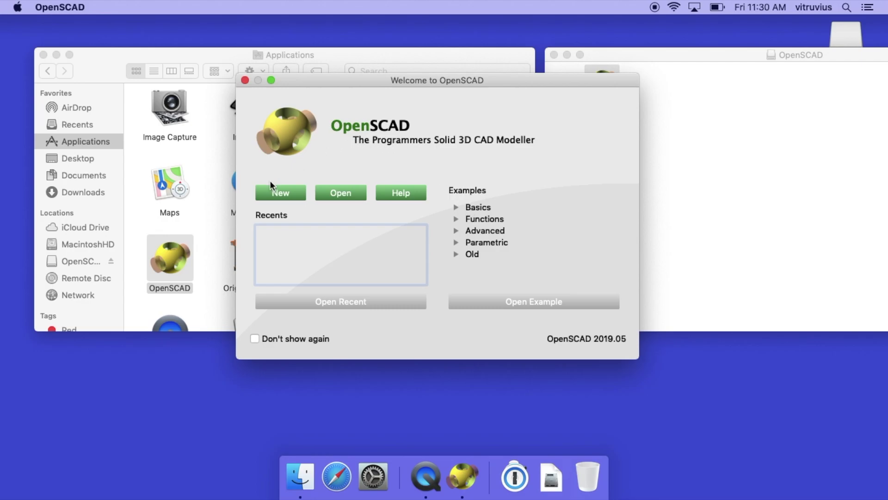
- Create a new Untitled.scad design from the Welcome screen and close the Customizer panel
{"action": "left_click", "coordinate": [275, 193]}
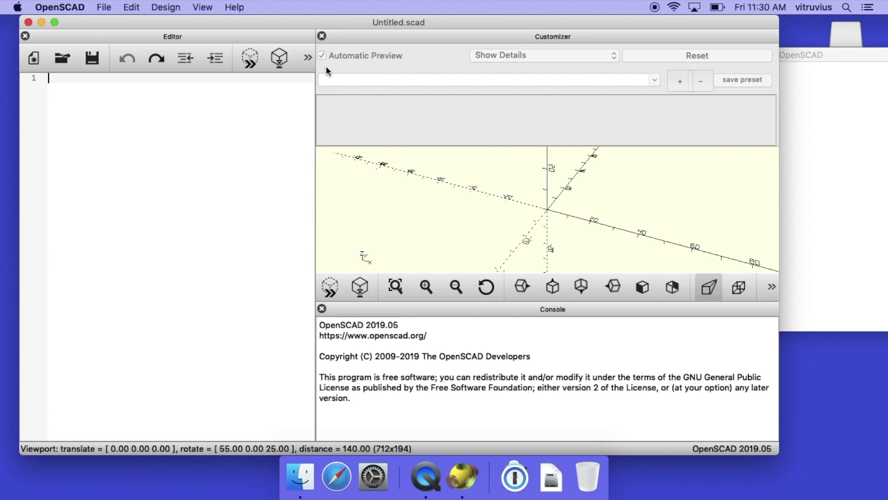
{"action": "left_click", "coordinate": [322, 36]}
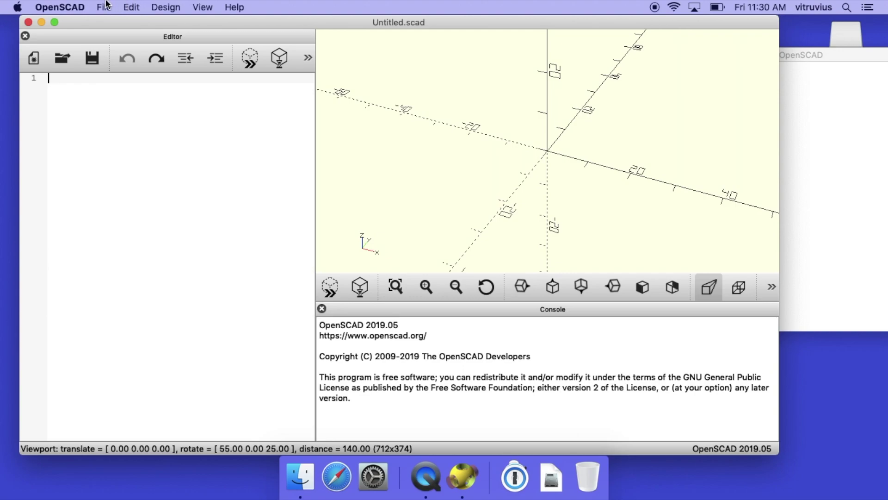
- In Preferences > Advanced, uncheck 'Enable docking of Editor and Console in different places'
{"action": "left_click", "coordinate": [74, 8]}
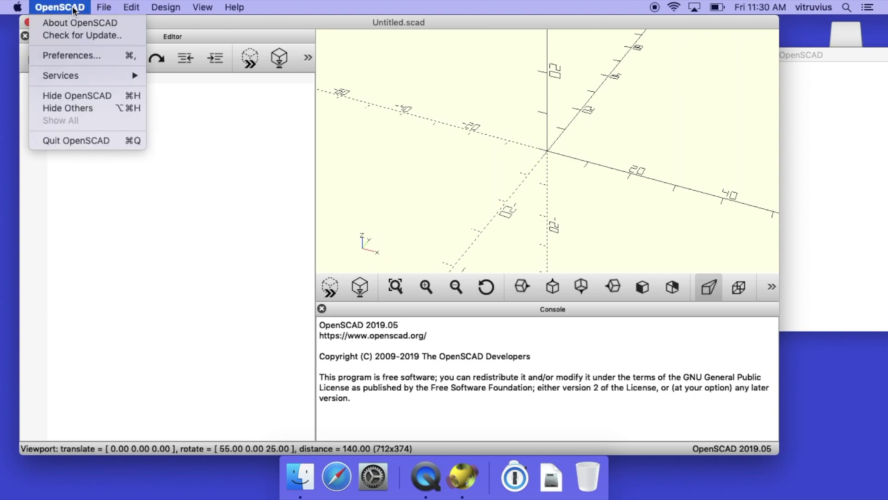
{"action": "left_click", "coordinate": [74, 57]}
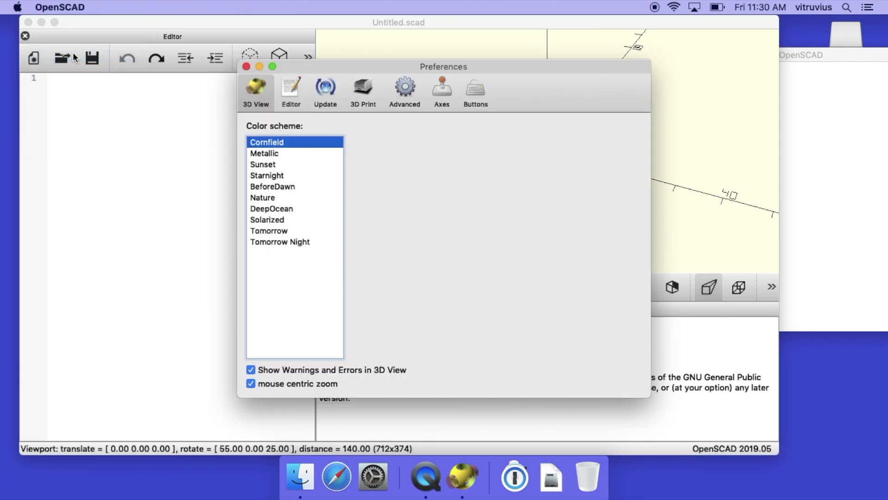
{"action": "left_click", "coordinate": [403, 90]}
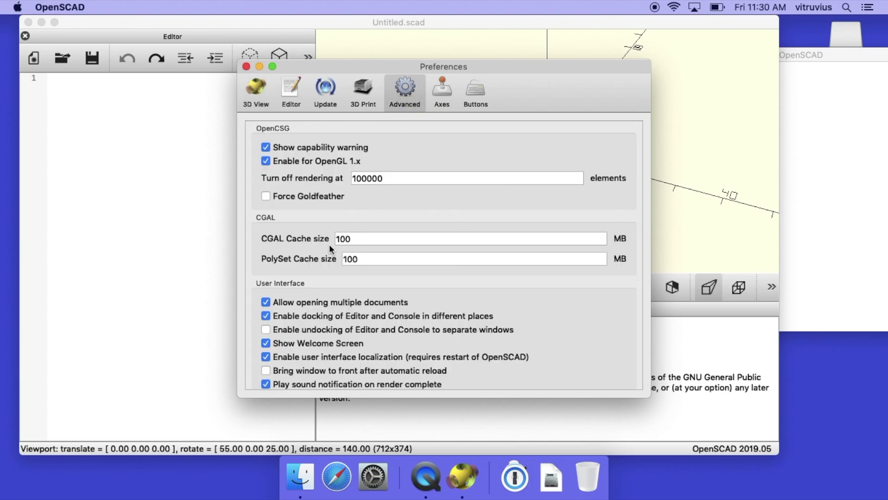
{"action": "left_click", "coordinate": [266, 316]}
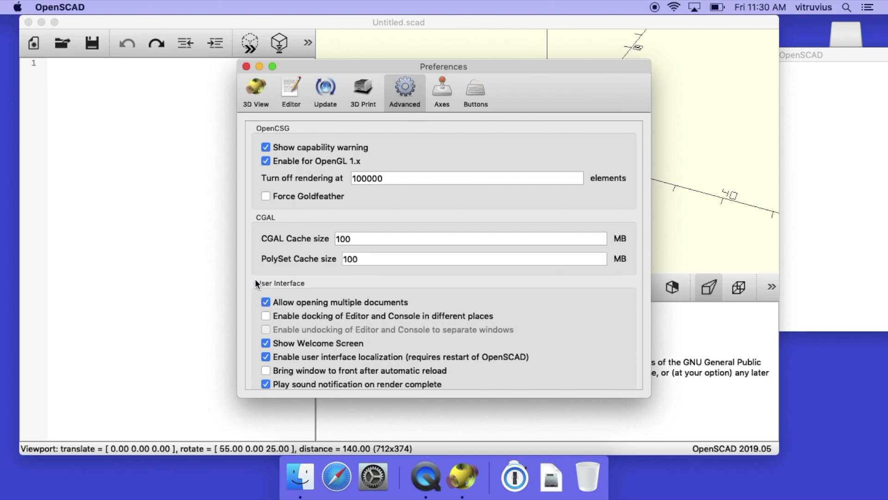
{"action": "left_click", "coordinate": [246, 67]}
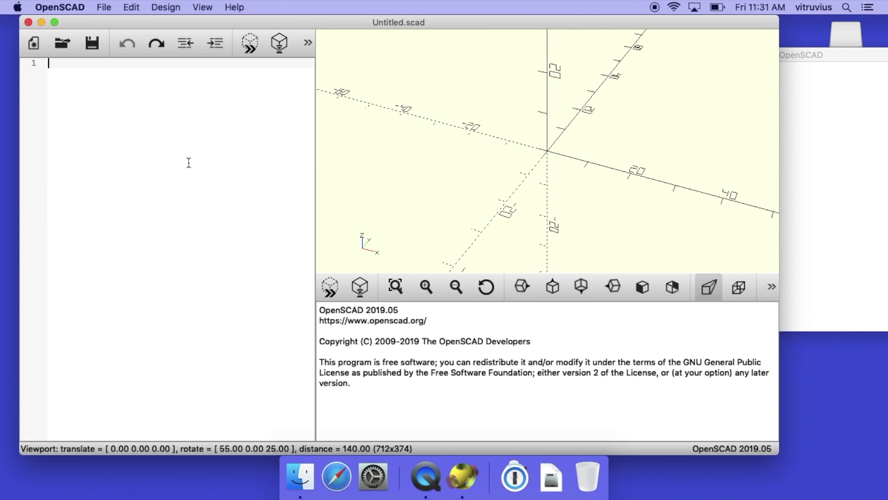
- Quit OpenSCAD, close the Applications and installer windows, and drag the OpenSCAD volume to Trash to eject it
{"action": "left_click", "coordinate": [64, 7]}
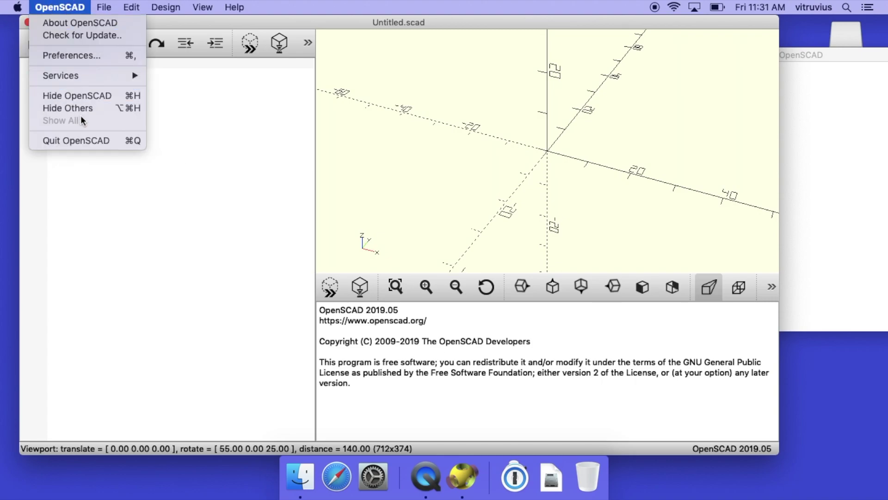
{"action": "left_click", "coordinate": [83, 140]}
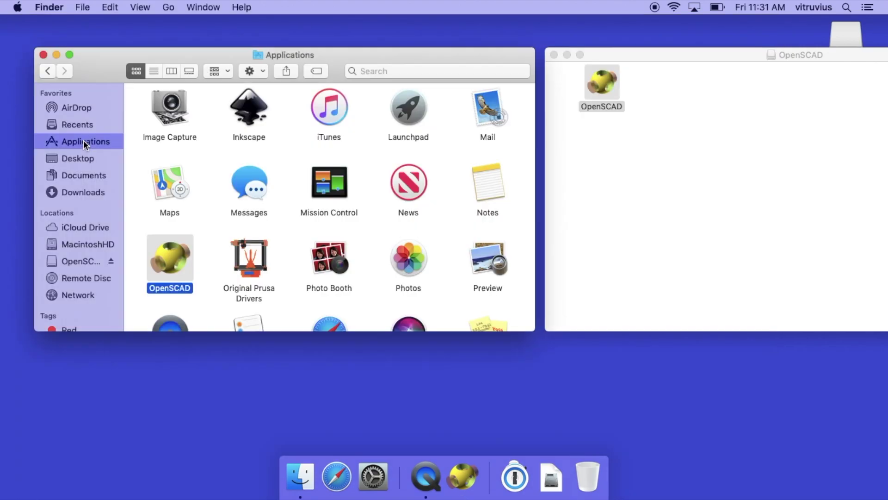
{"action": "left_click", "coordinate": [43, 54]}
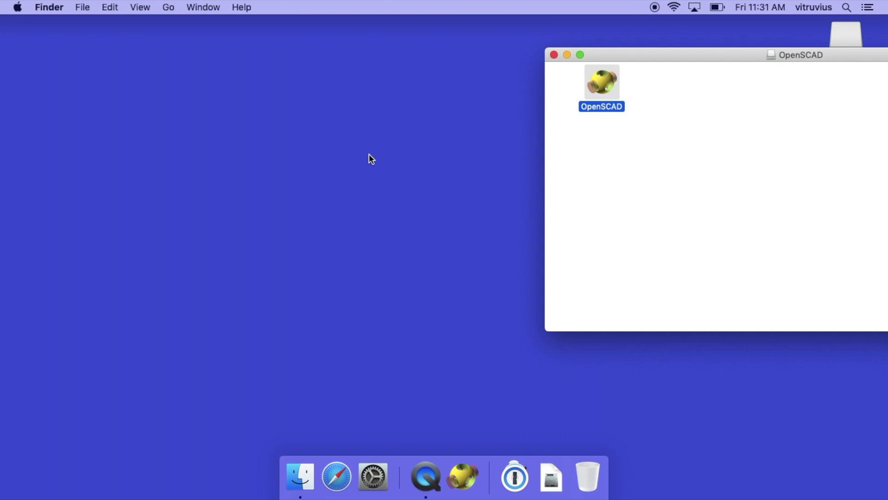
{"action": "left_click", "coordinate": [554, 55]}
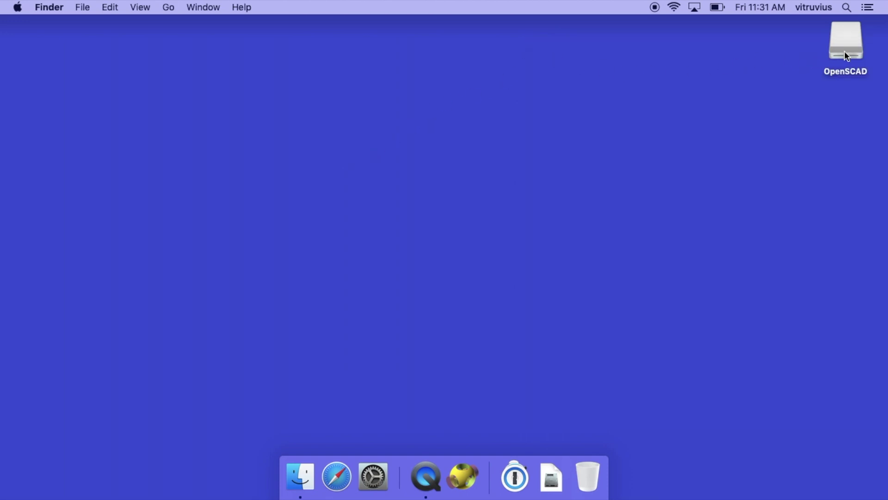
{"action": "left_click_drag", "start_coordinate": [844, 52], "coordinate": [592, 481]}
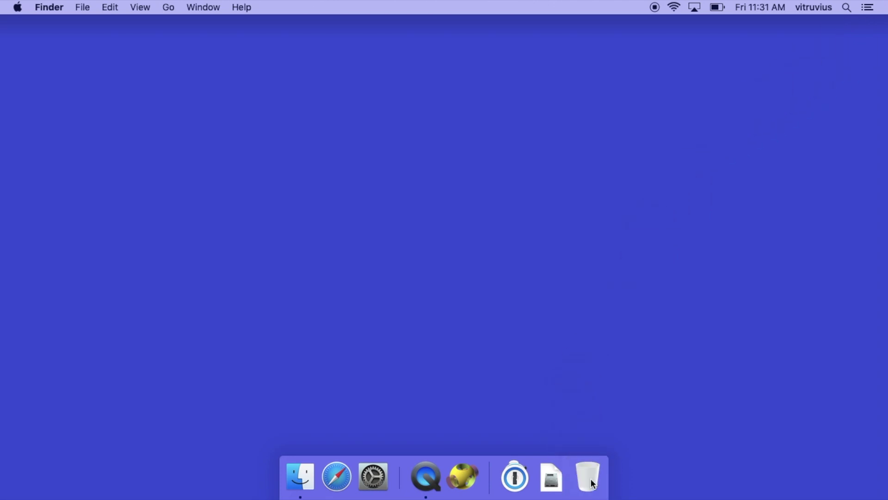